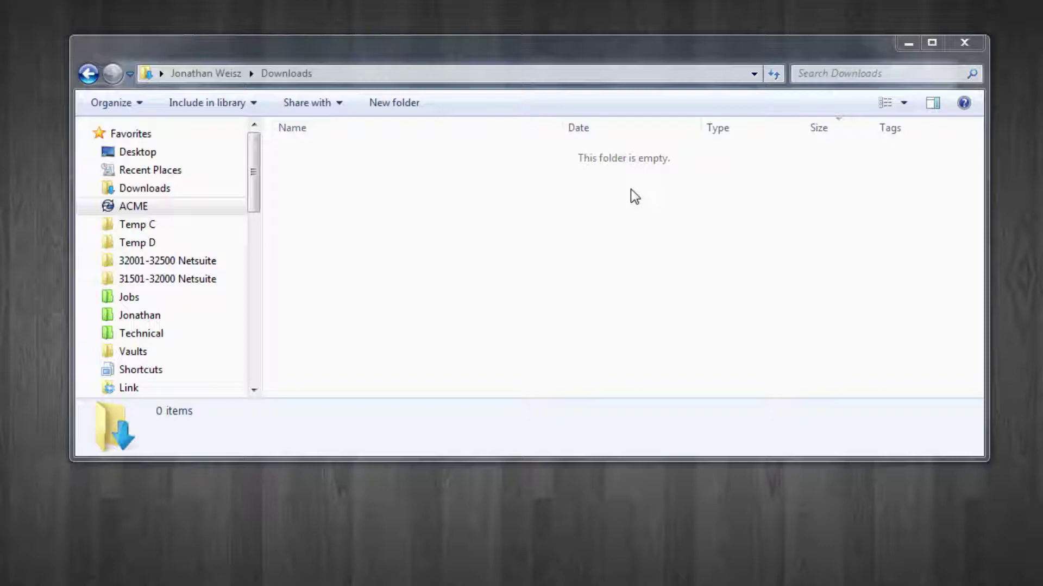
# - Attempt to log into the ACME vault with client 17.1.0 against server 16.1.0
pyautogui.moveTo(132, 207)
pyautogui.click(129, 214)
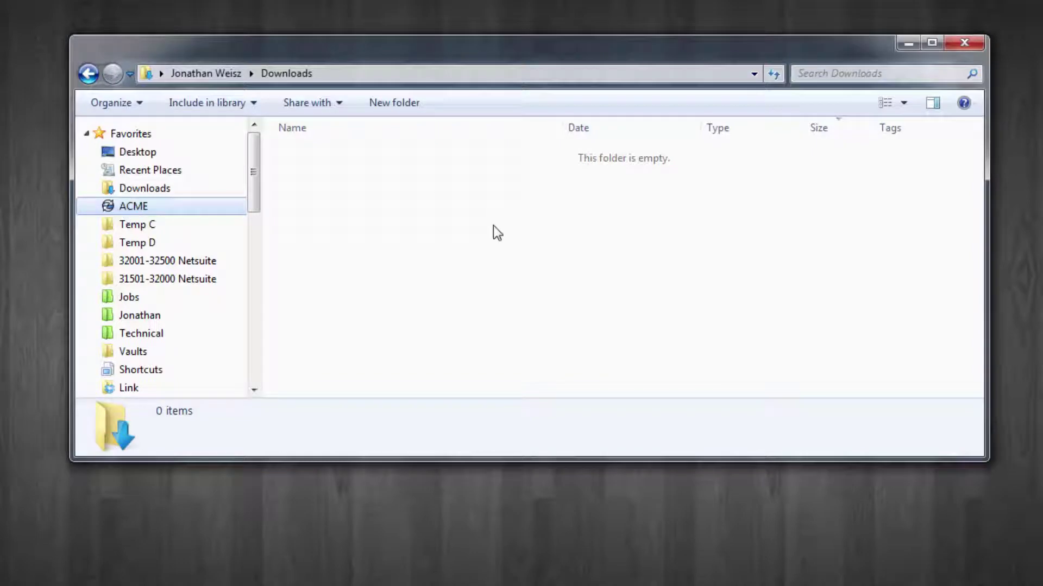
pyautogui.click(444, 234)
pyautogui.click(673, 247)
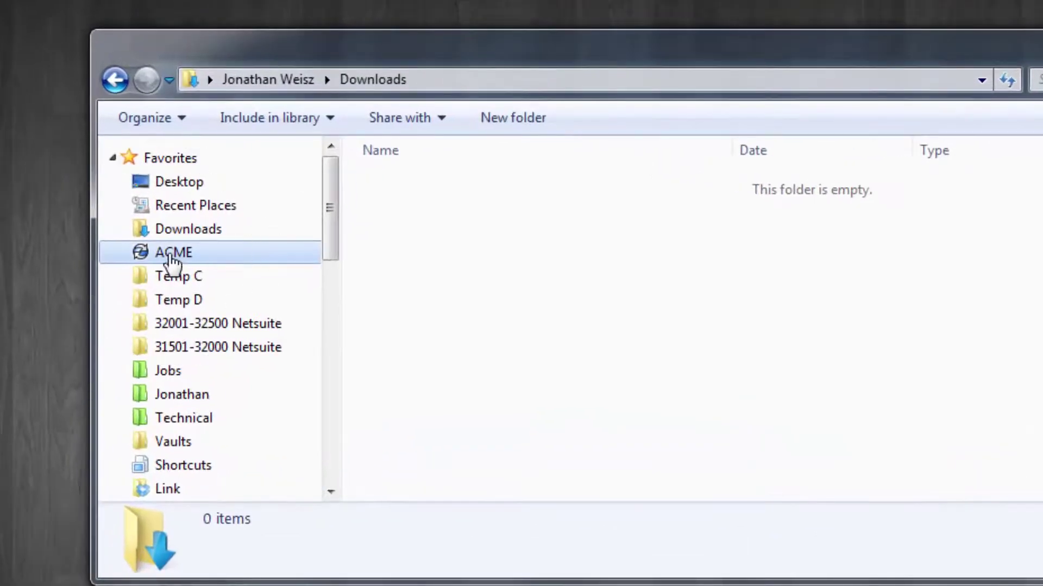
pyautogui.rightClick(174, 259)
pyautogui.click(236, 416)
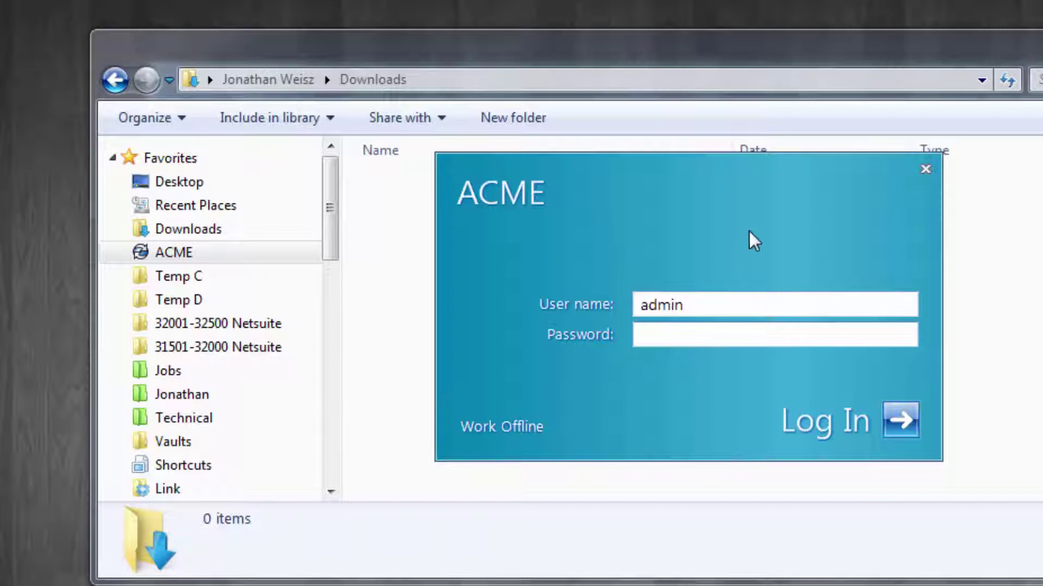
pyautogui.click(748, 231)
pyautogui.click(906, 420)
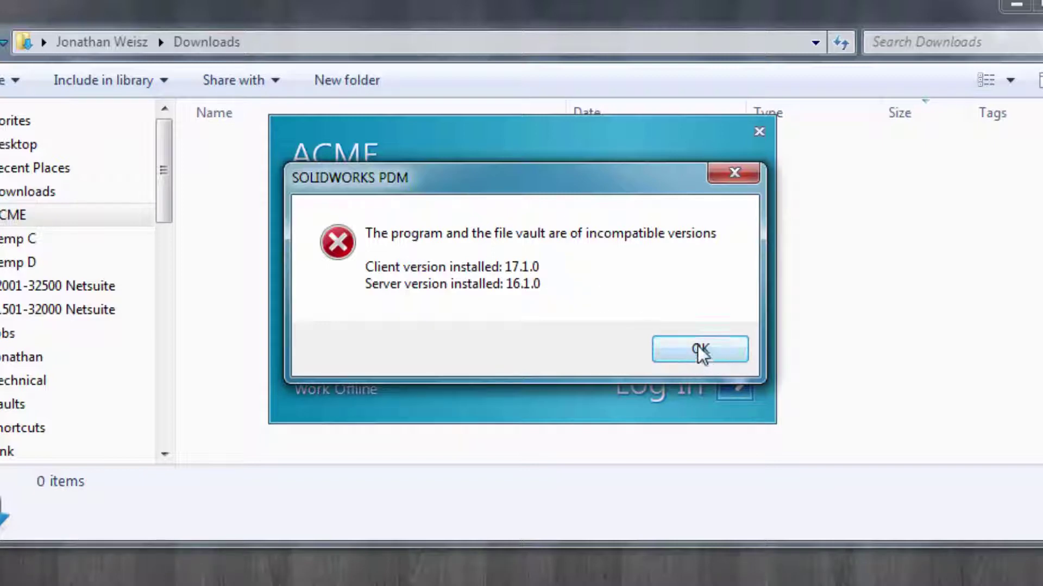
# - Dismiss the incompatible versions error, close the ACME login window, and return to SOLIDWORKS Downloads
pyautogui.click(712, 356)
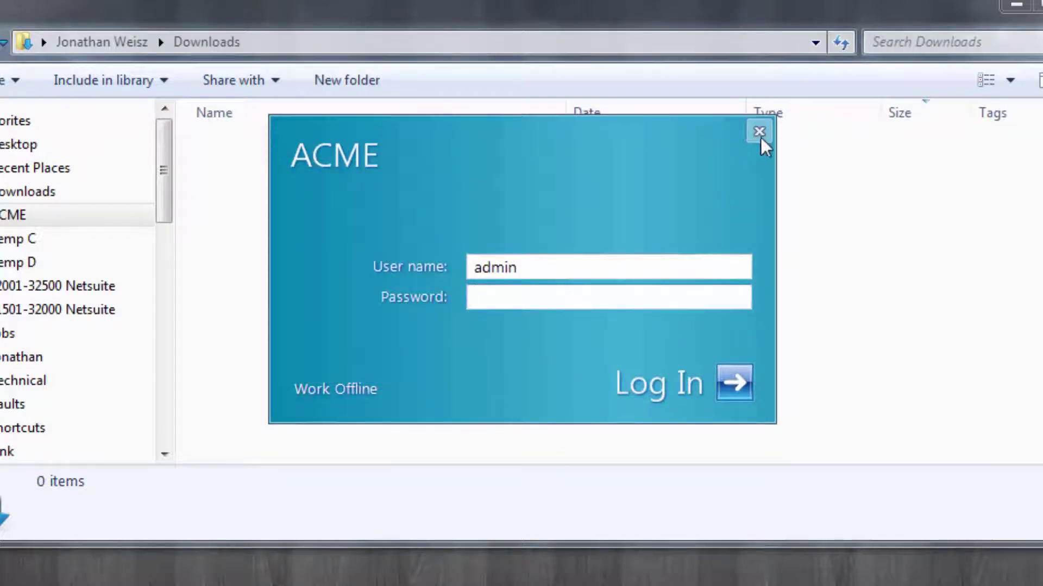
pyautogui.click(759, 134)
pyautogui.click(637, 516)
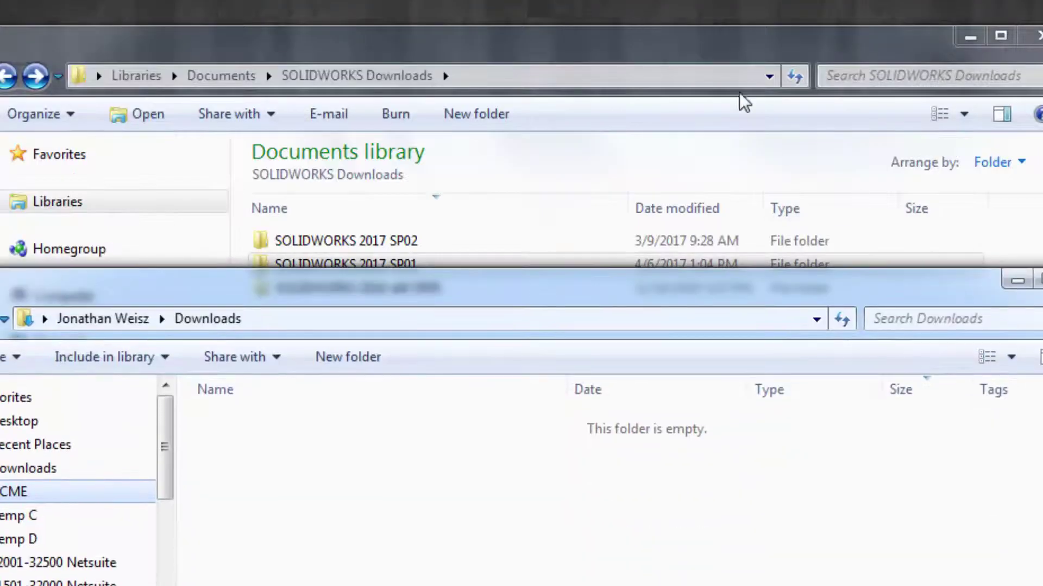
pyautogui.click(688, 55)
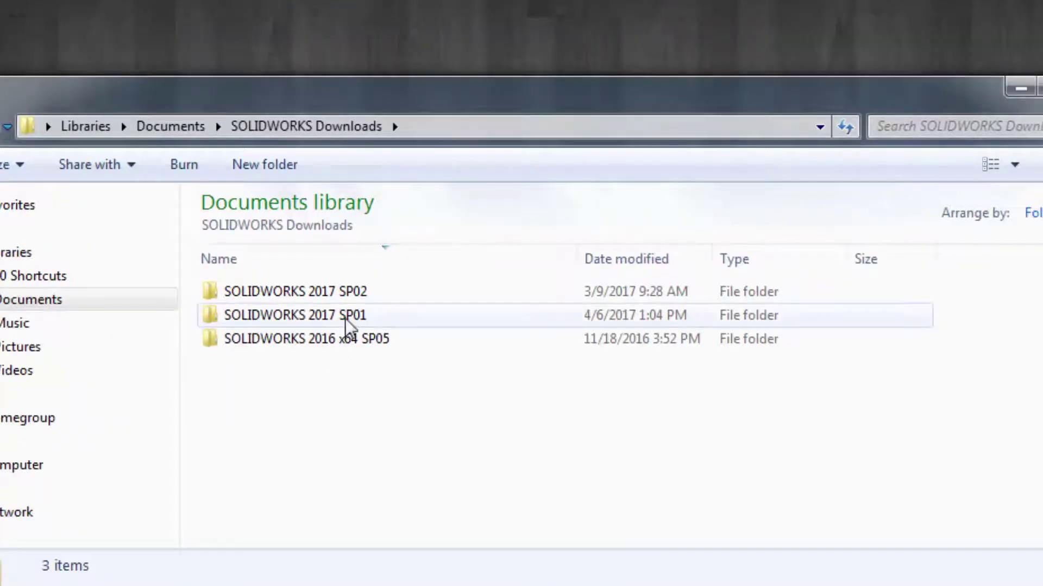
pyautogui.moveTo(363, 318)
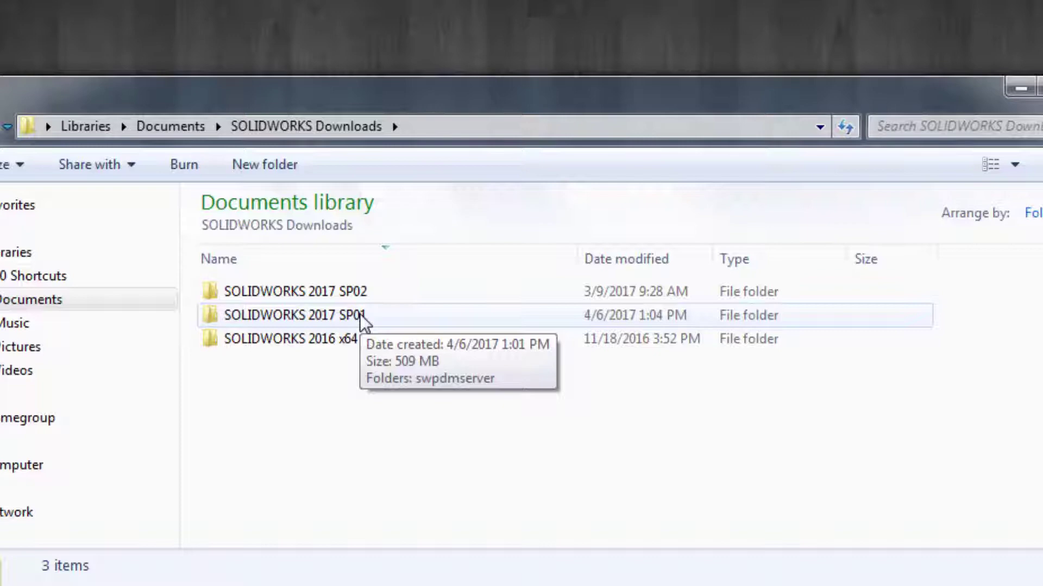
# - Browse to SOLIDWORKS 2017 SP01 > swpdmserver > Upgrade and launch Upgrade.exe
pyautogui.doubleClick(329, 293)
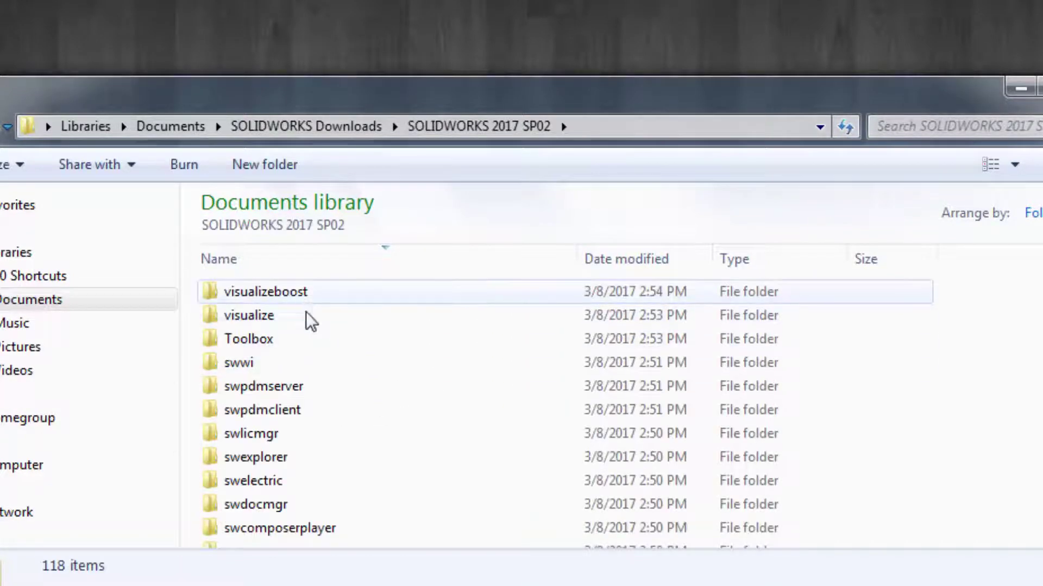
pyautogui.scroll(-2, 879, 268)
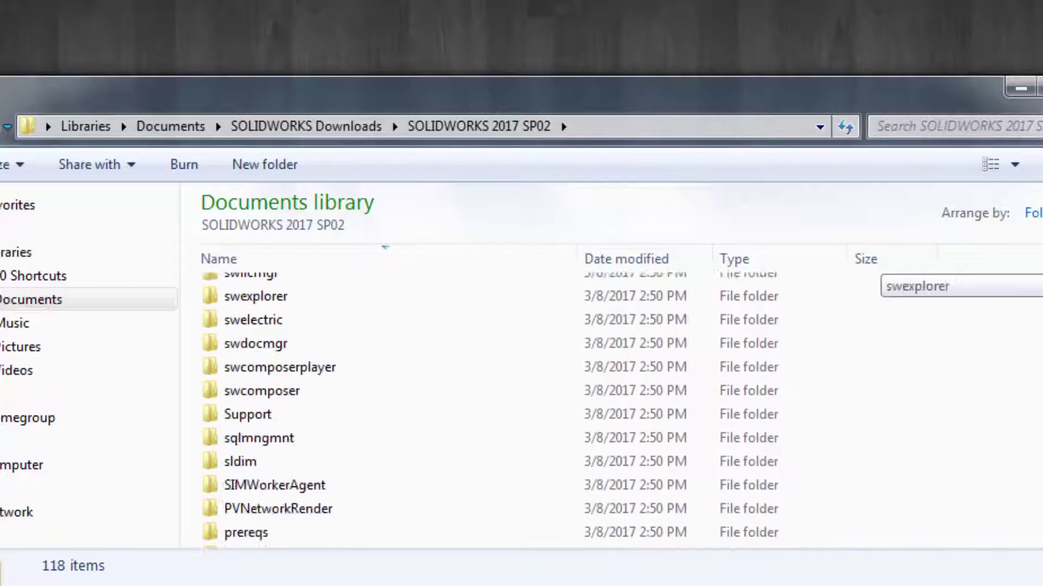
pyautogui.scroll(-3, 880, 268)
pyautogui.scroll(-2, 879, 269)
pyautogui.scroll(-3, 880, 269)
pyautogui.scroll(-5, 880, 269)
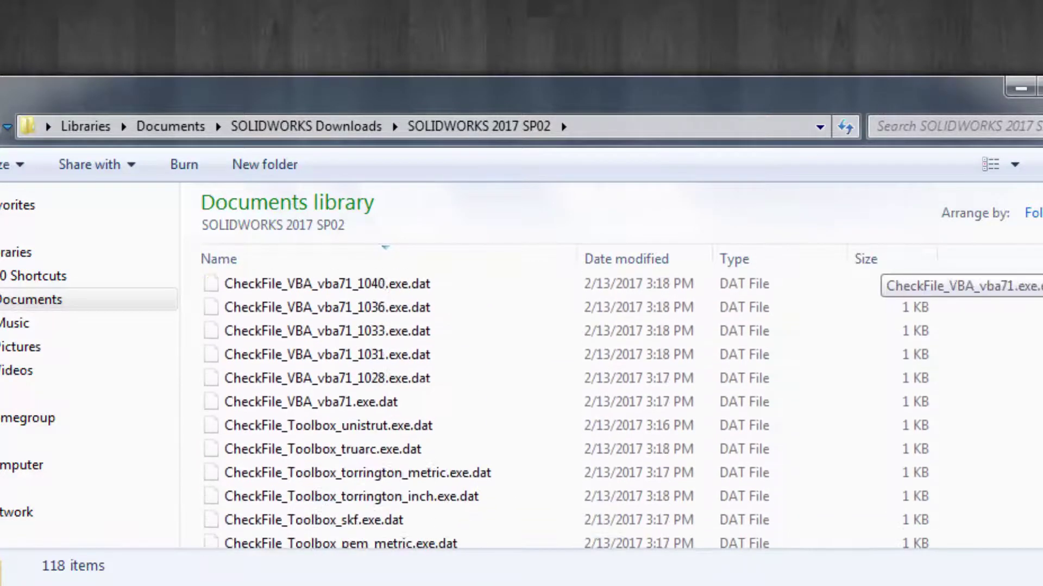
pyautogui.scroll(-4, 879, 269)
pyautogui.scroll(10, 880, 270)
pyautogui.scroll(10, 879, 269)
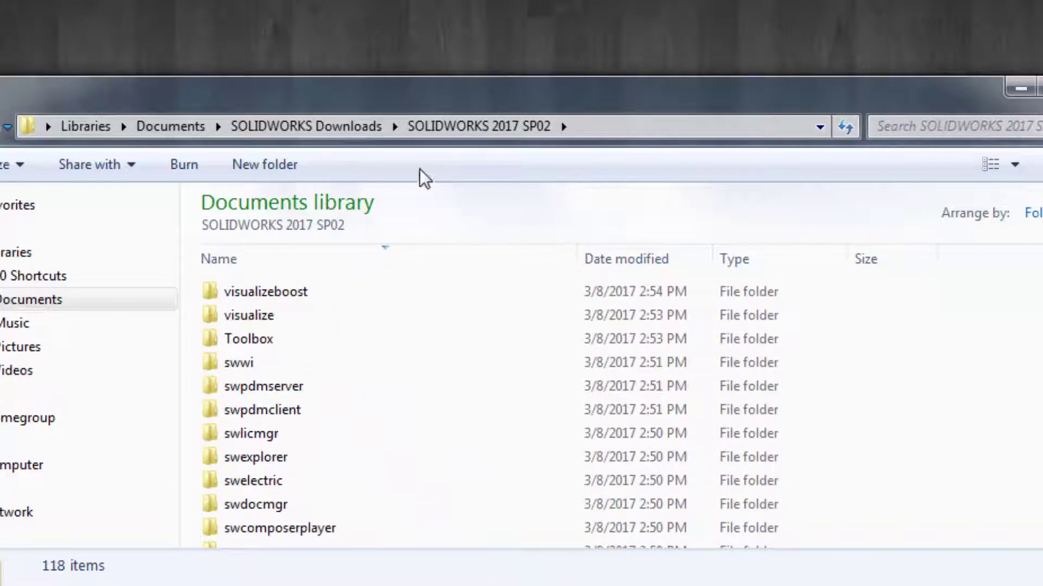
pyautogui.click(342, 131)
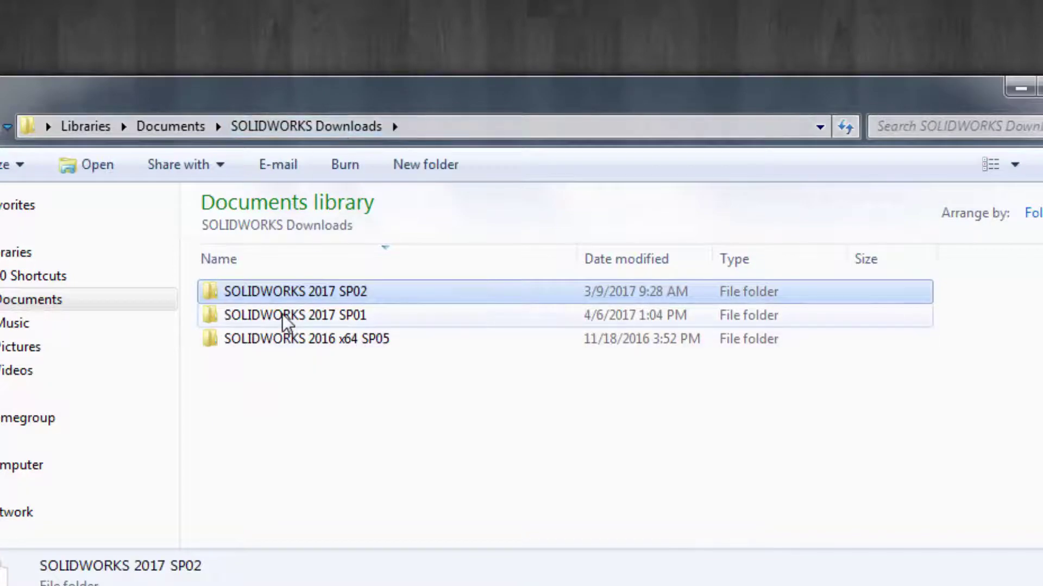
pyautogui.doubleClick(282, 313)
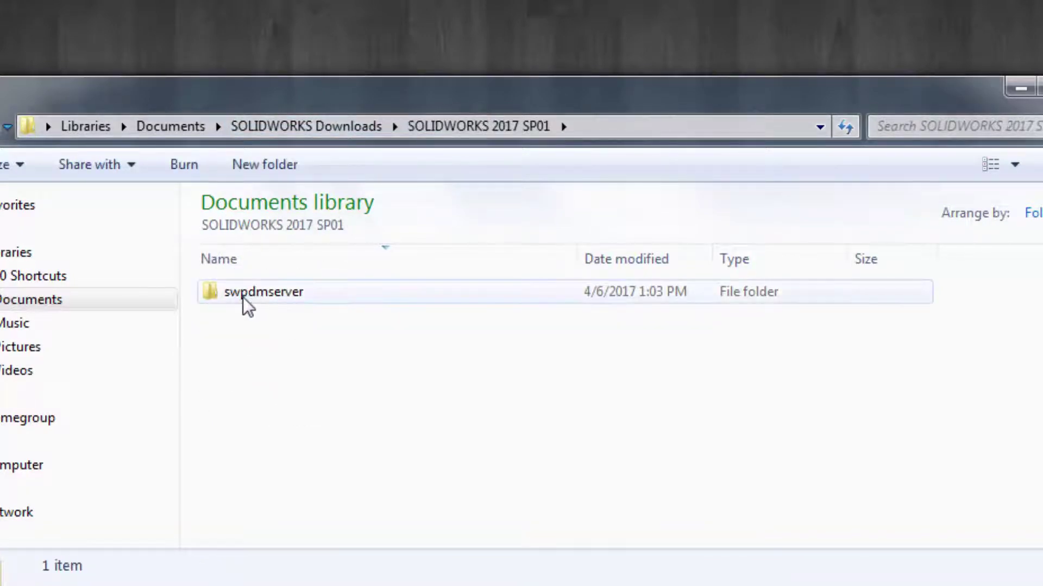
pyautogui.doubleClick(278, 293)
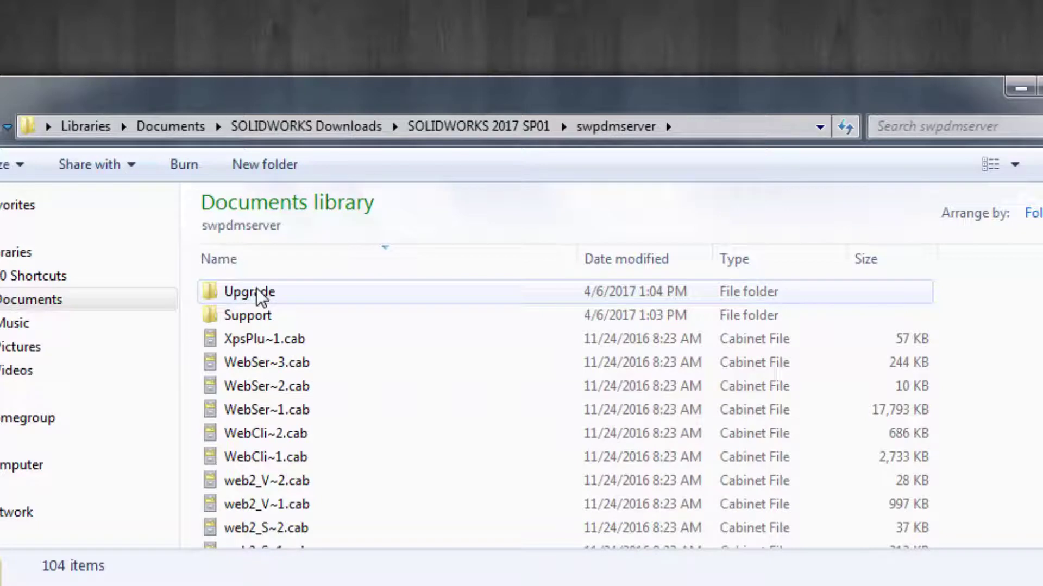
pyautogui.doubleClick(257, 298)
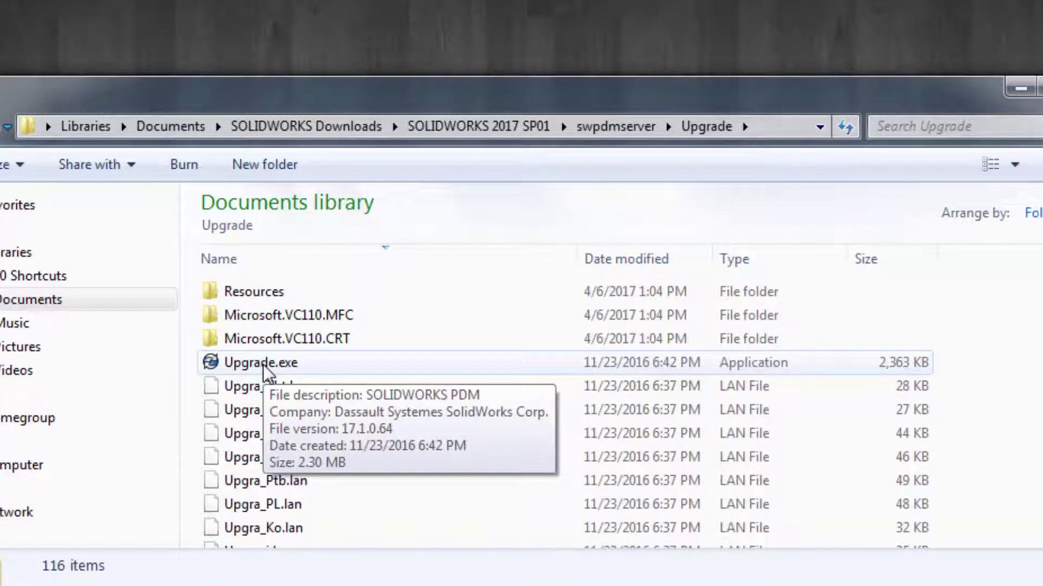
pyautogui.doubleClick(268, 370)
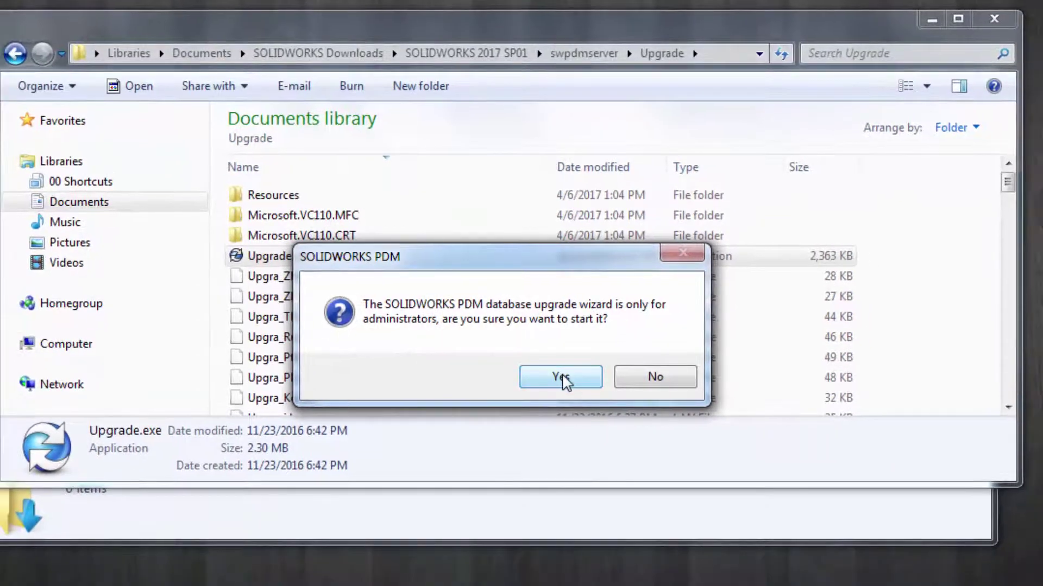
# - Start the upgrade wizard, pass the checklist, and edit the SQL Server name JON-M6800\EPDM
pyautogui.click(554, 376)
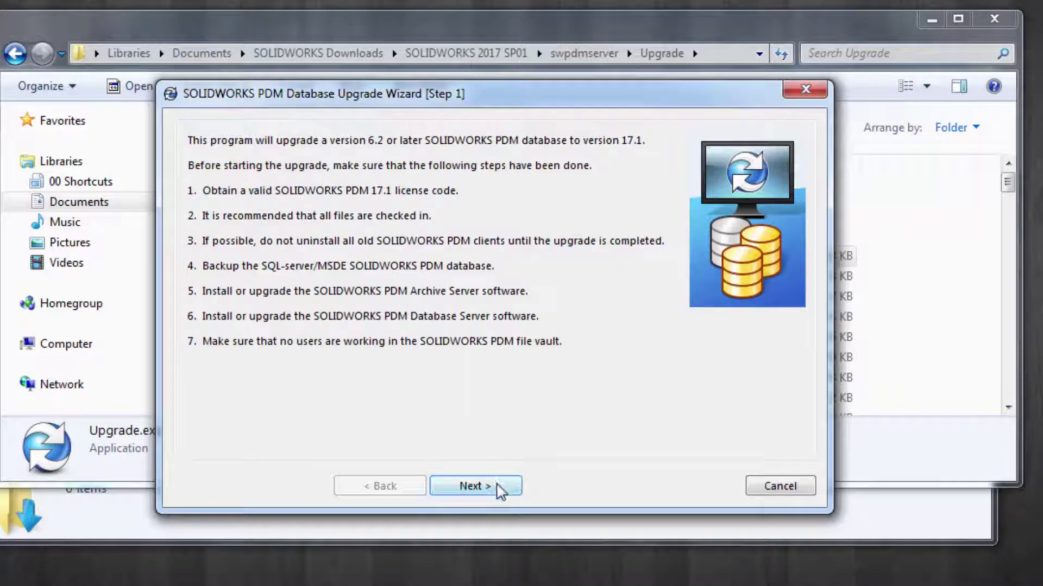
pyautogui.click(500, 493)
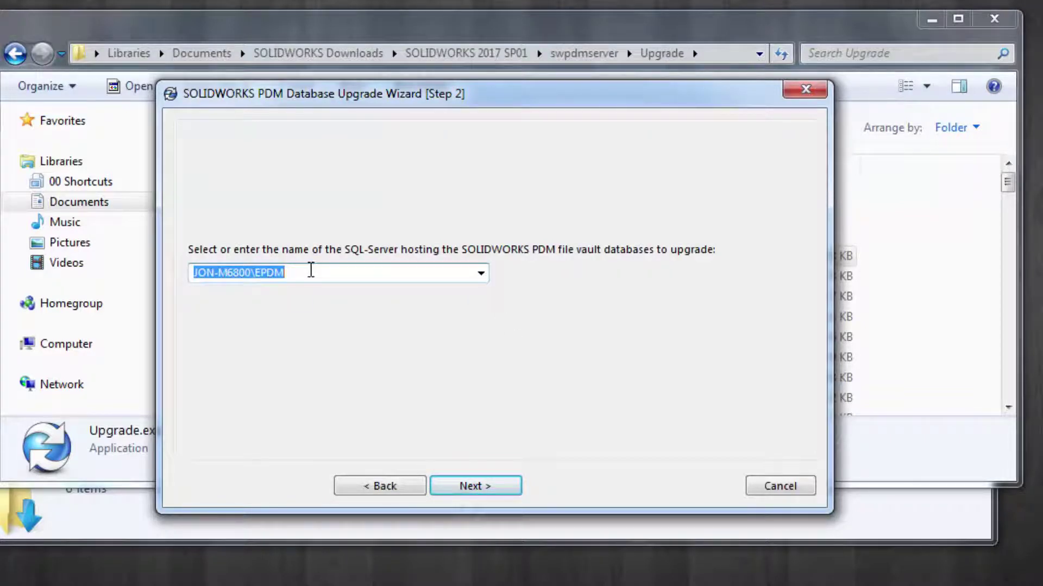
pyautogui.click(298, 272)
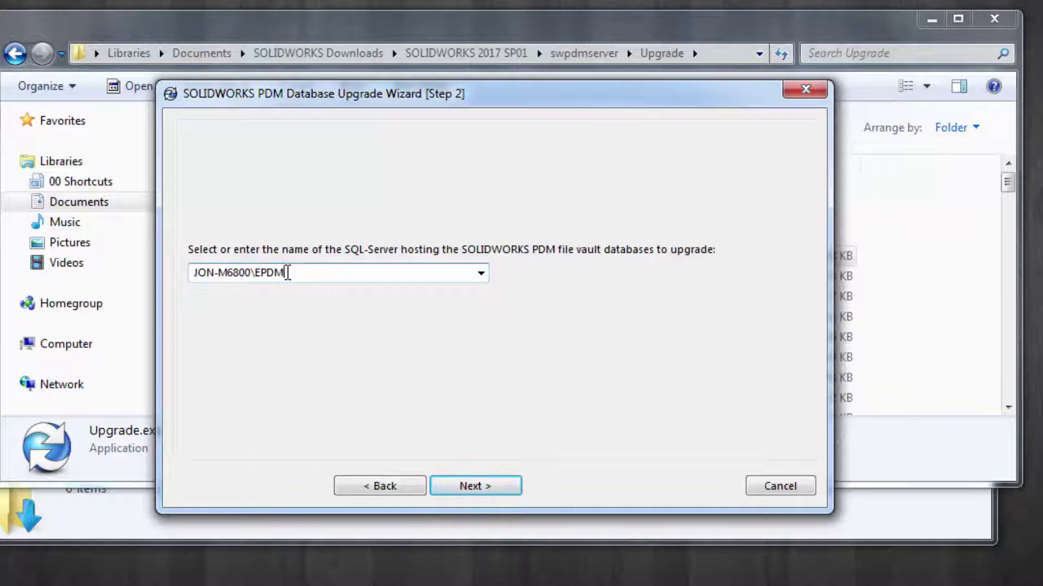
pyautogui.moveTo(288, 273); pyautogui.dragTo(255, 273)
# - Log in to SQL Server JON-M6800\EPDM as sa to list the five 16.1 vaults
pyautogui.click(500, 493)
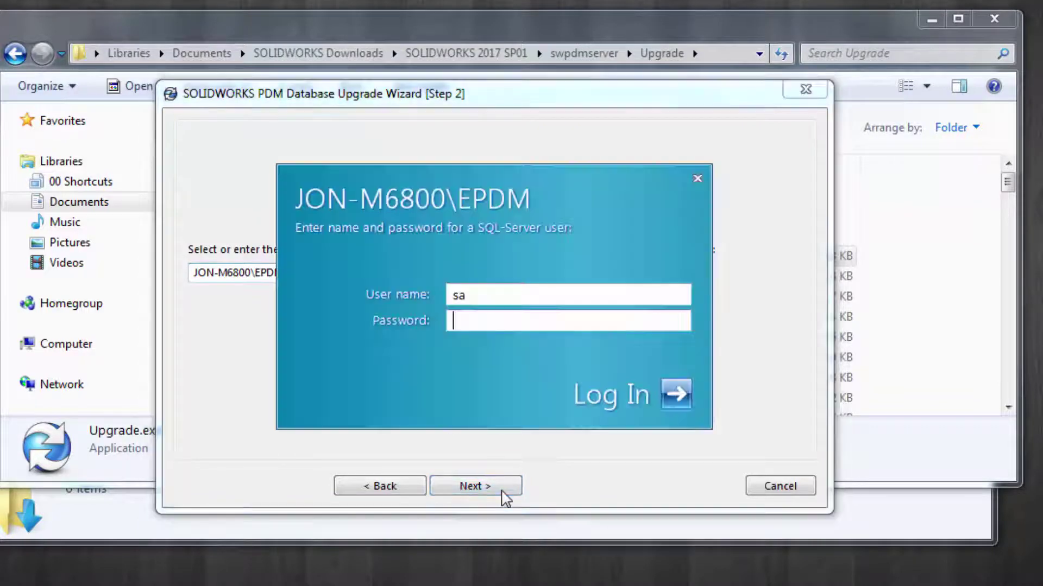
pyautogui.click(488, 322)
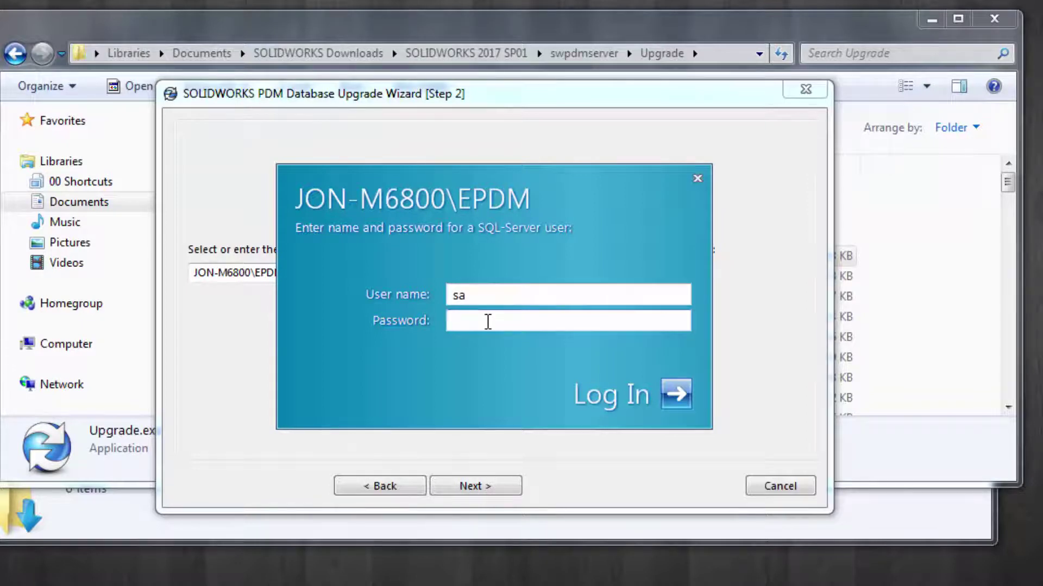
pyautogui.write('p')
pyautogui.write('ass')
pyautogui.write('word')
pyautogui.press('Return')
pyautogui.press('Return')
pyautogui.press('Return')
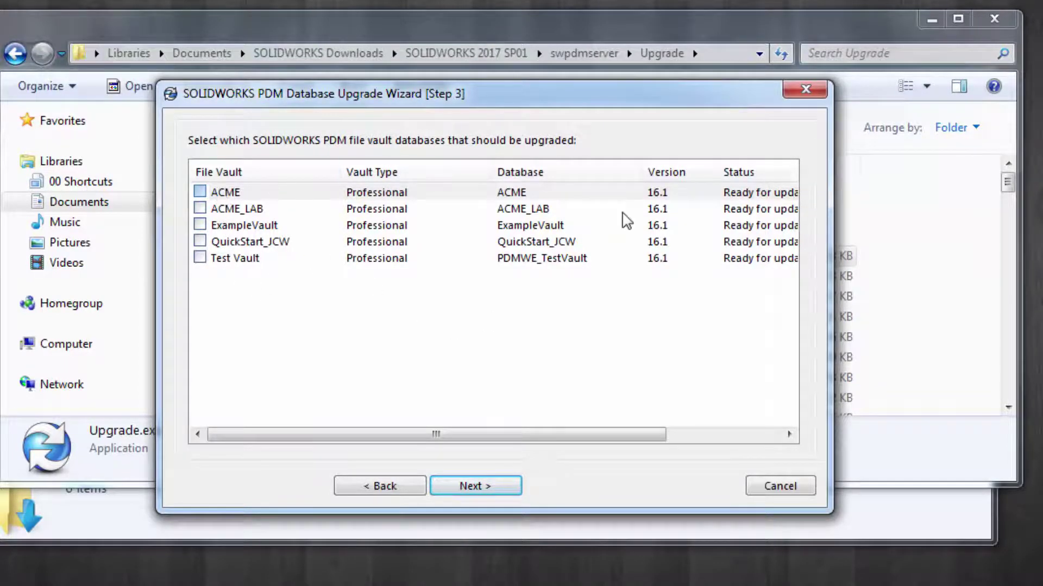
# - Select all five vaults, including ACME, and start upgrading them to format 17.1
pyautogui.click(200, 193)
pyautogui.click(200, 225)
pyautogui.click(201, 257)
pyautogui.click(481, 488)
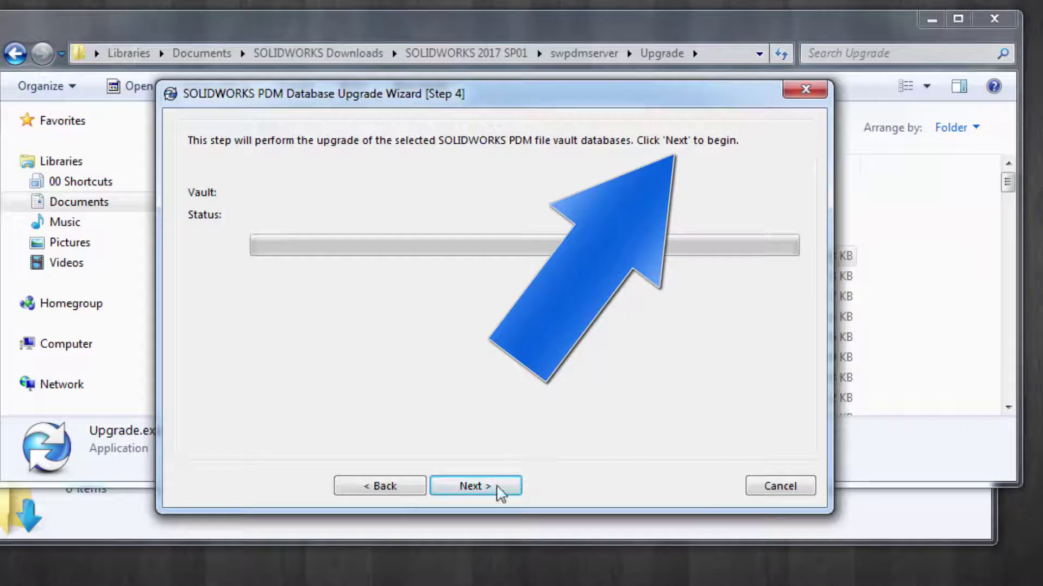
pyautogui.click(491, 492)
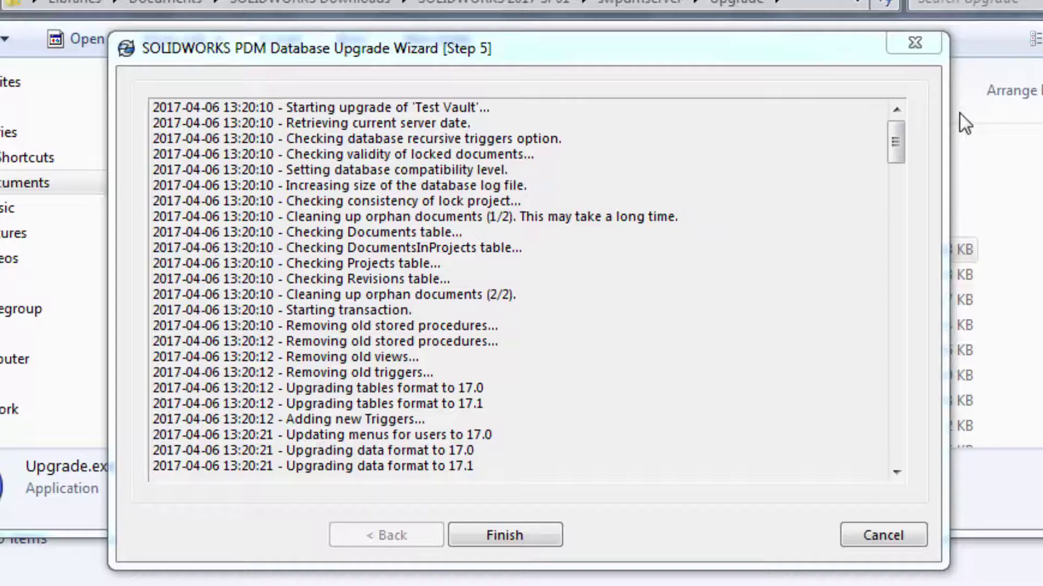
pyautogui.moveTo(895, 147); pyautogui.dragTo(887, 458)
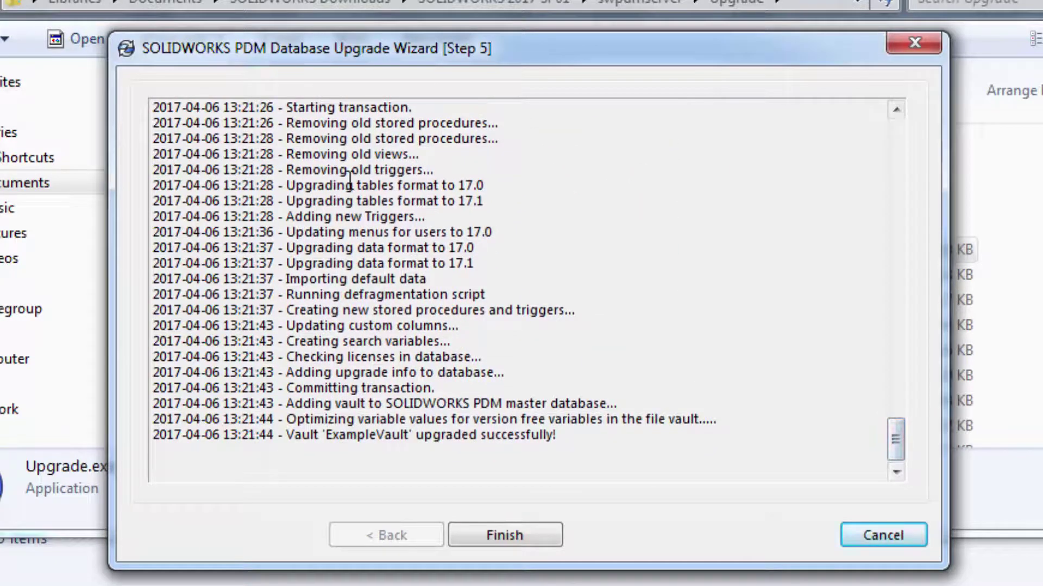
# - Review the log's success messages for ACME_LAB, QuickStart_JCW and ExampleVault, then finish the wizard
pyautogui.moveTo(351, 185)
pyautogui.mouseDown()
pyautogui.moveTo(499, 185)
pyautogui.moveTo(508, 202)
pyautogui.mouseUp()
pyautogui.scroll(2, 546, 231)
pyautogui.scroll(7, 545, 231)
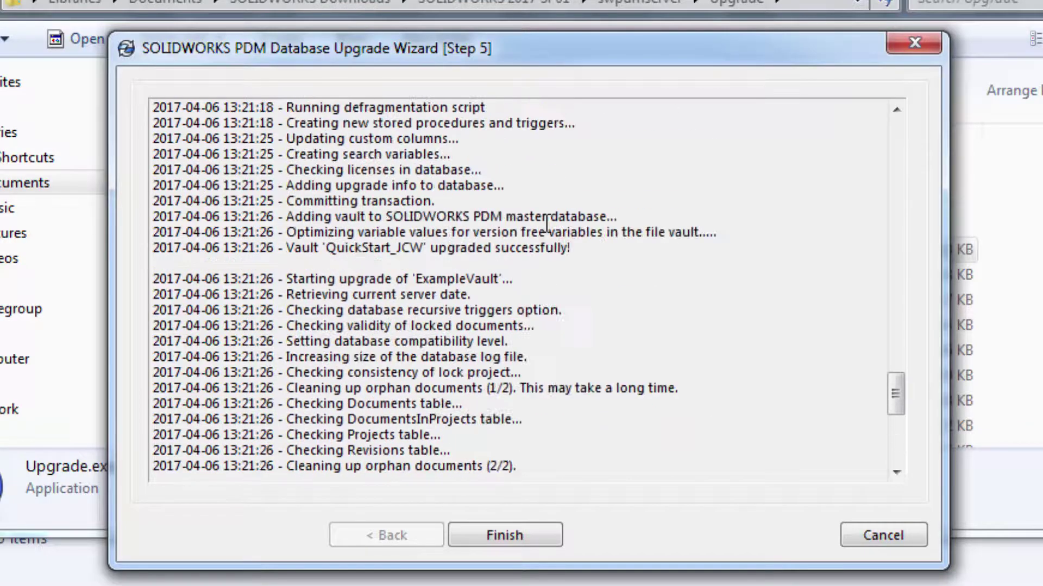
pyautogui.scroll(2, 547, 221)
pyautogui.scroll(5, 535, 205)
pyautogui.scroll(1, 527, 187)
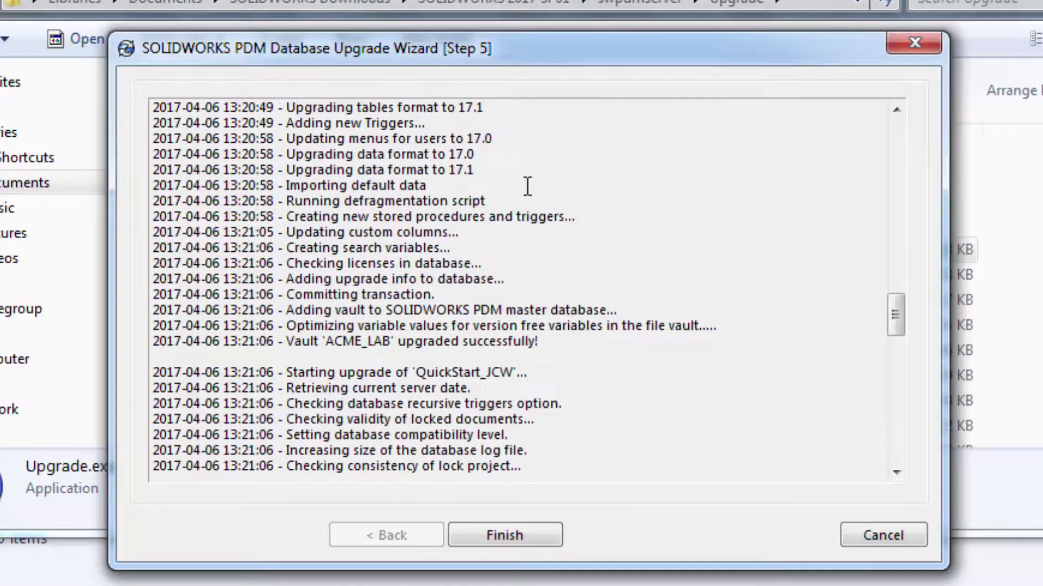
pyautogui.scroll(-10, 549, 208)
pyautogui.scroll(-10, 567, 326)
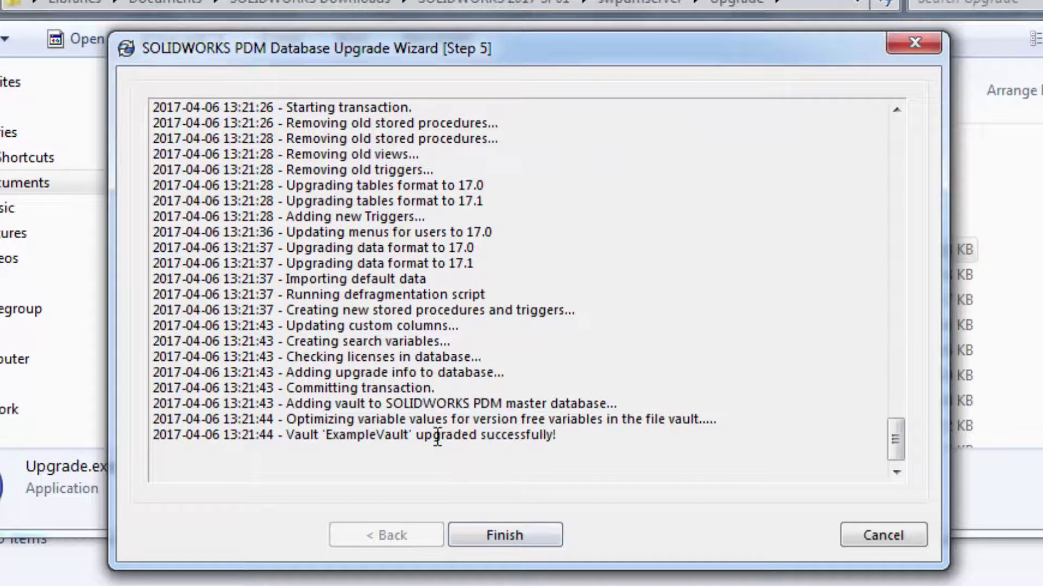
pyautogui.moveTo(386, 419); pyautogui.dragTo(567, 437)
pyautogui.click(575, 444)
pyautogui.click(505, 535)
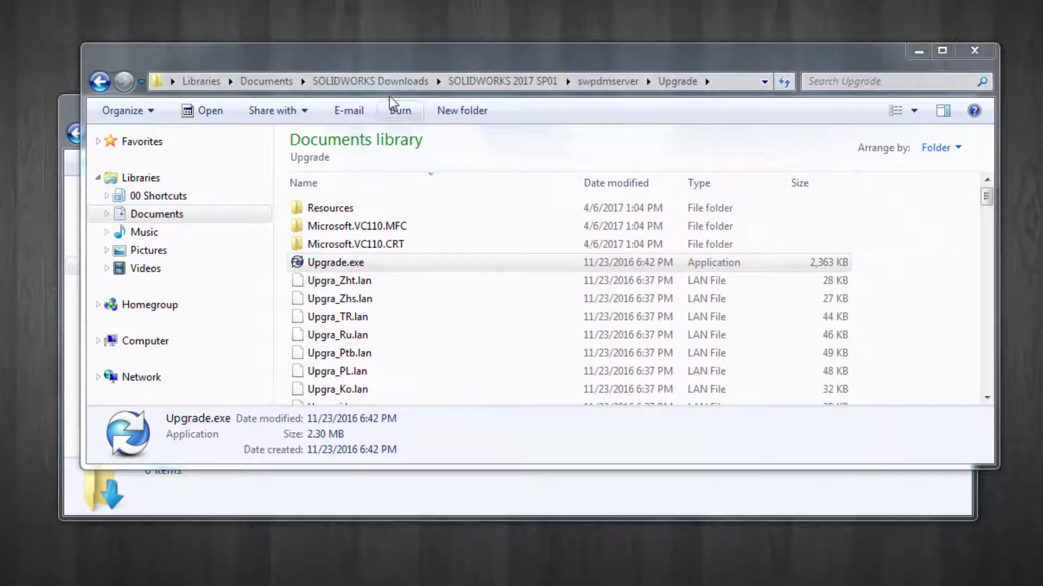
# - Log in to the ACME vault from Explorer's Favorites
pyautogui.click(71, 106)
pyautogui.click(247, 305)
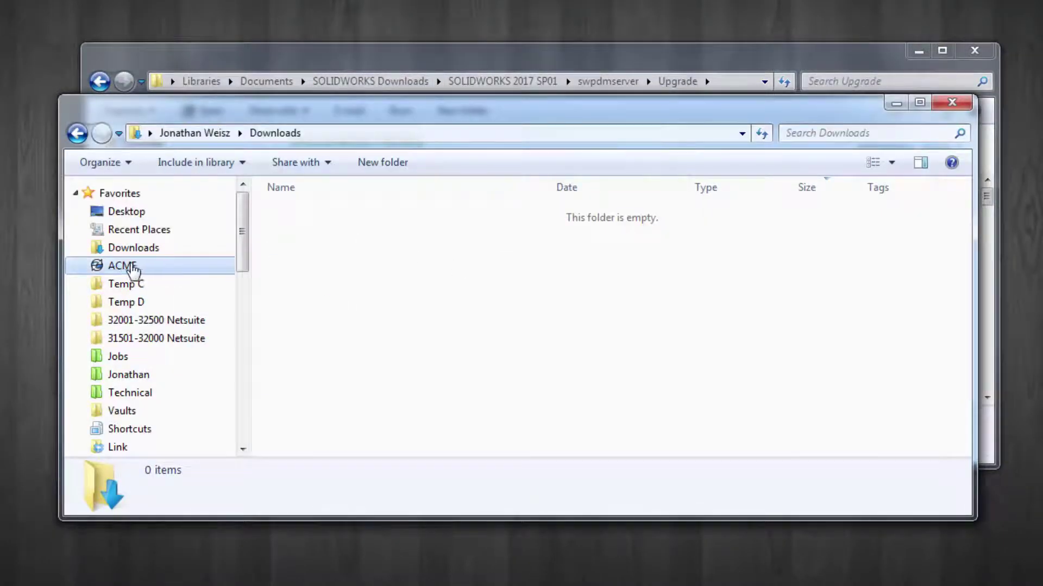
pyautogui.rightClick(123, 271)
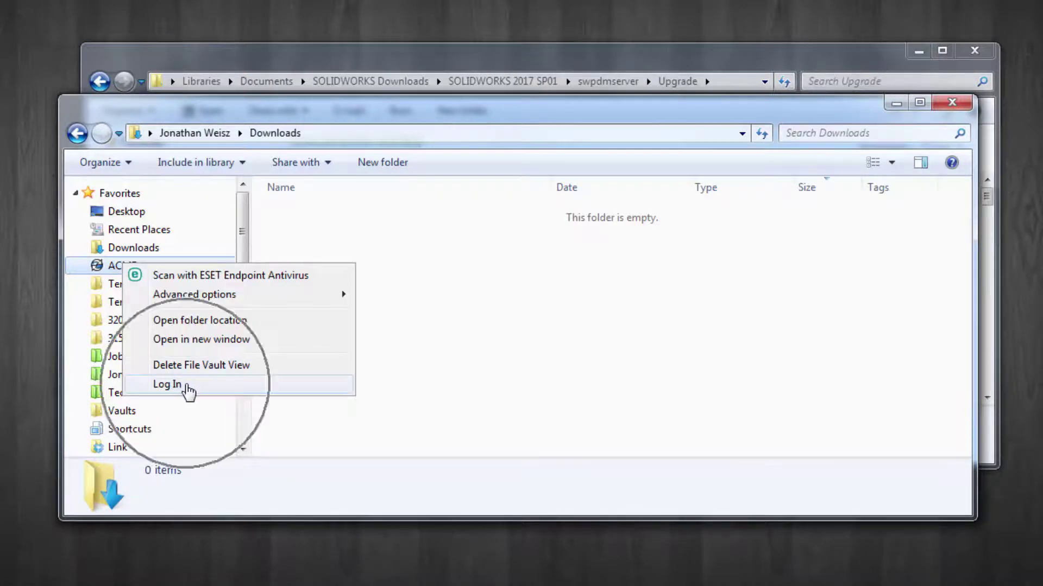
pyautogui.click(166, 384)
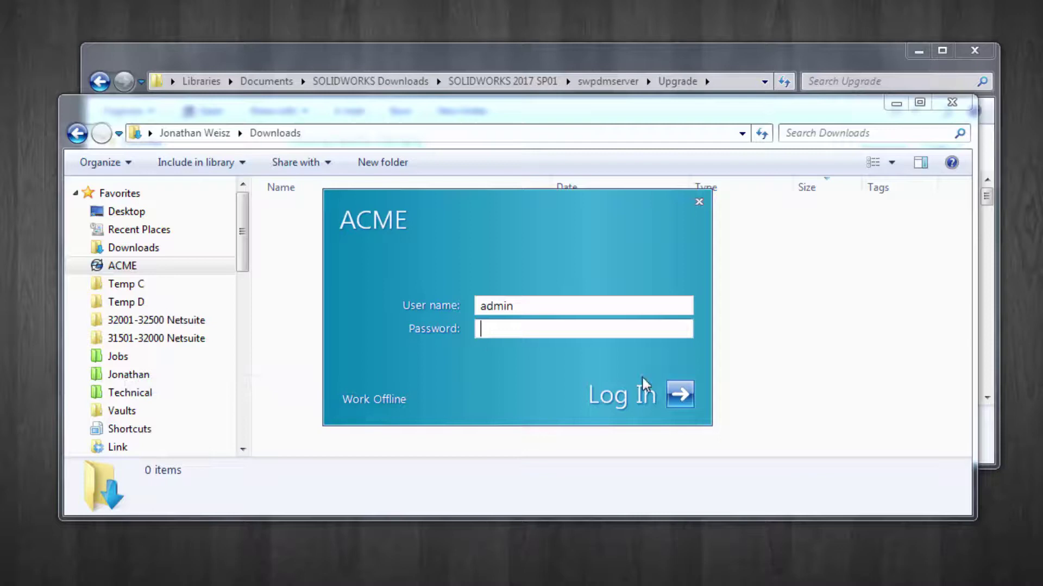
pyautogui.click(679, 395)
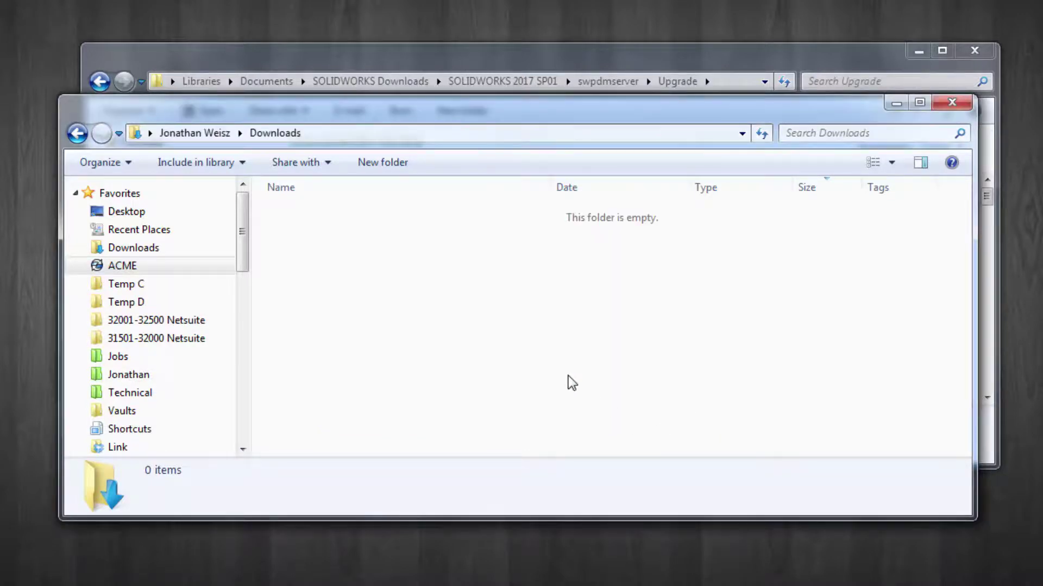
# - Open ACME to show its ECO, Files, Legacy Designs, PDF, Projects and Templates folders
pyautogui.rightClick(377, 281)
pyautogui.click(325, 281)
pyautogui.click(135, 267)
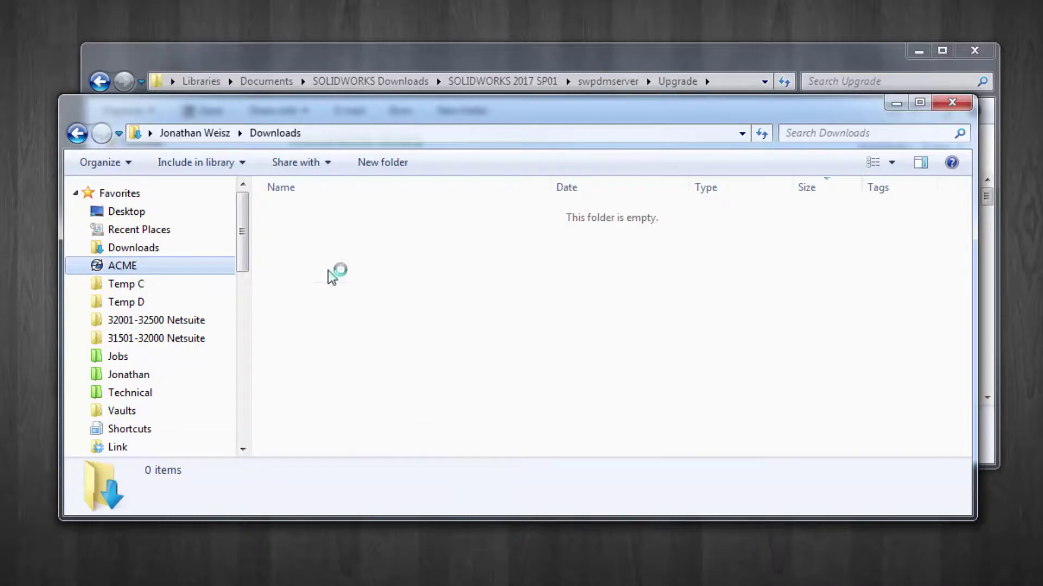